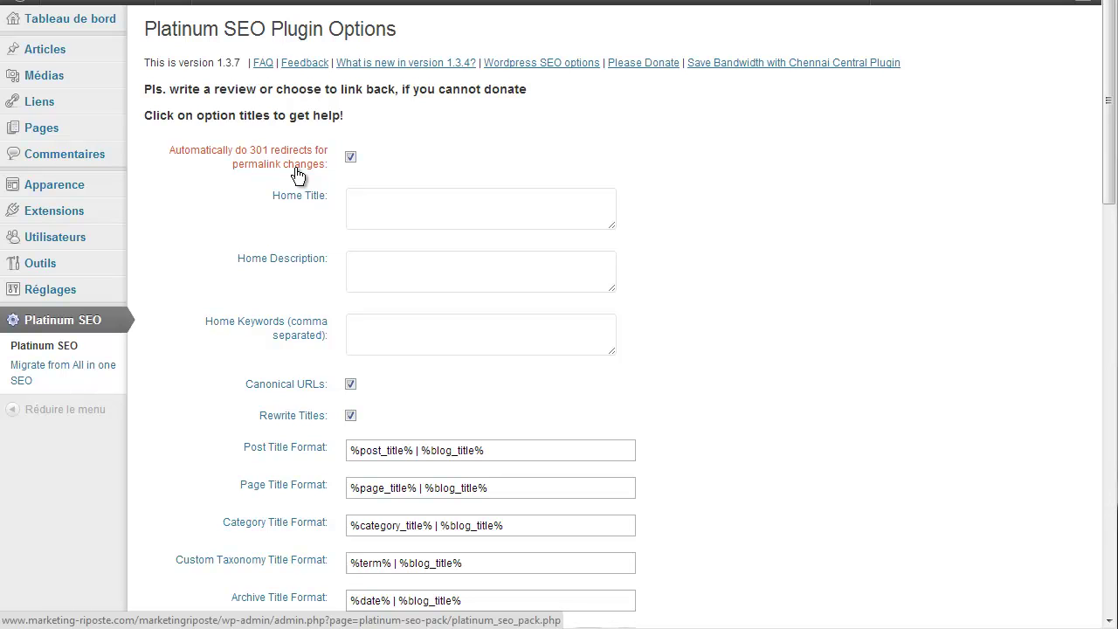
# Enter the home title "Marketing Riposte, conseils pour ripostez face à la crise !"
pyautogui.click(402, 201)
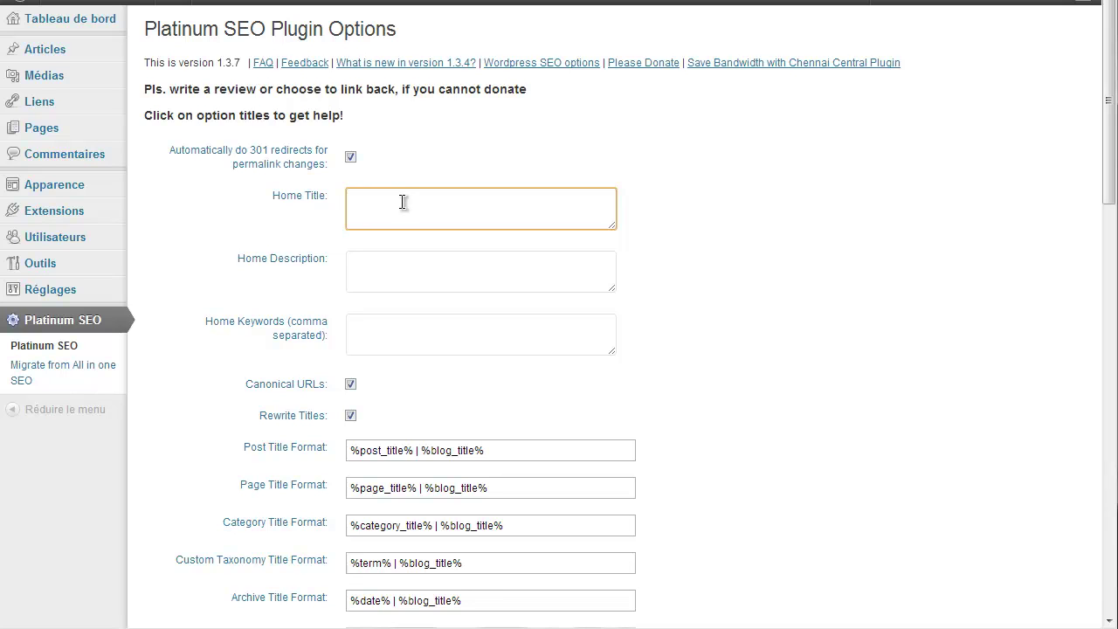
pyautogui.write('Marketing riposte')
pyautogui.write(', conseils pour rési')
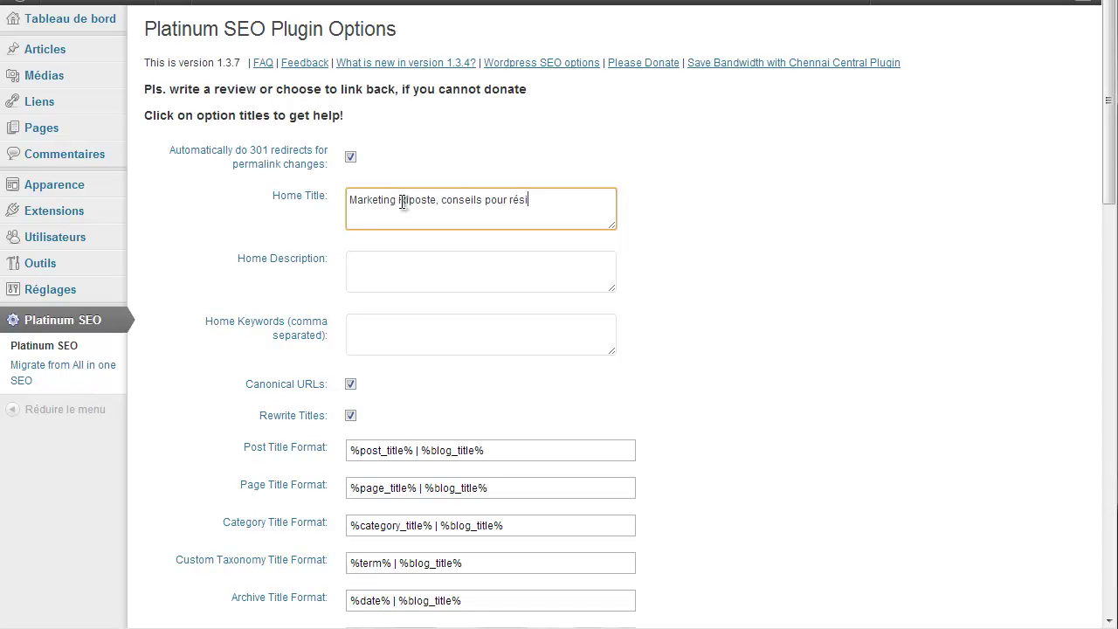
pyautogui.press('BackSpace')
pyautogui.press('BackSpace')
pyautogui.write('postez face à la crise')
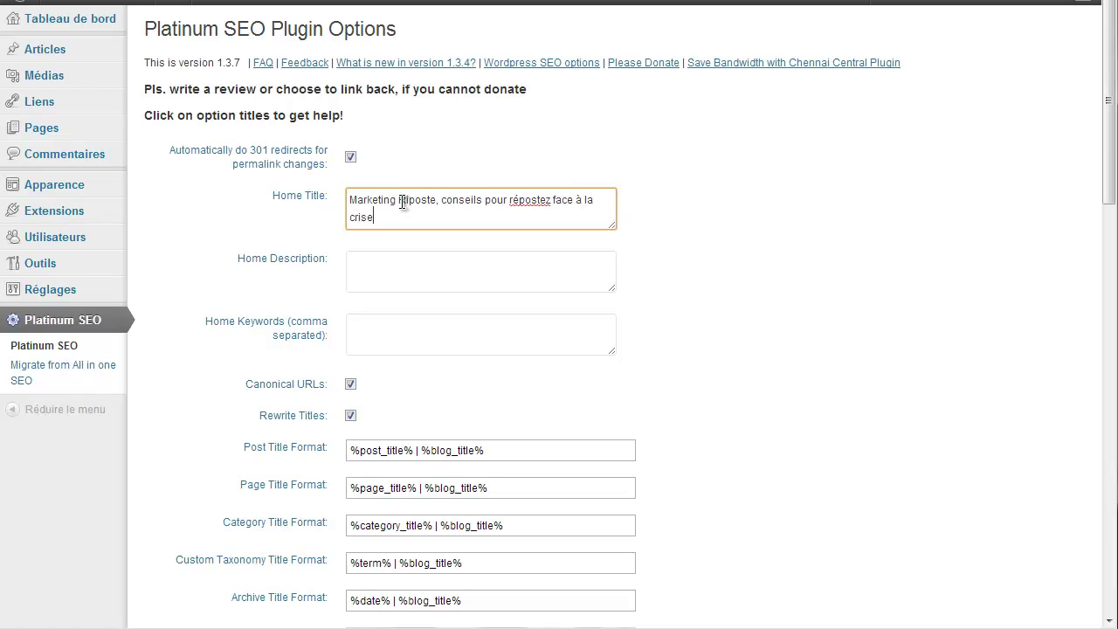
pyautogui.click(517, 201)
pyautogui.press('BackSpace')
pyautogui.write('e')
pyautogui.press('BackSpace')
pyautogui.write('i')
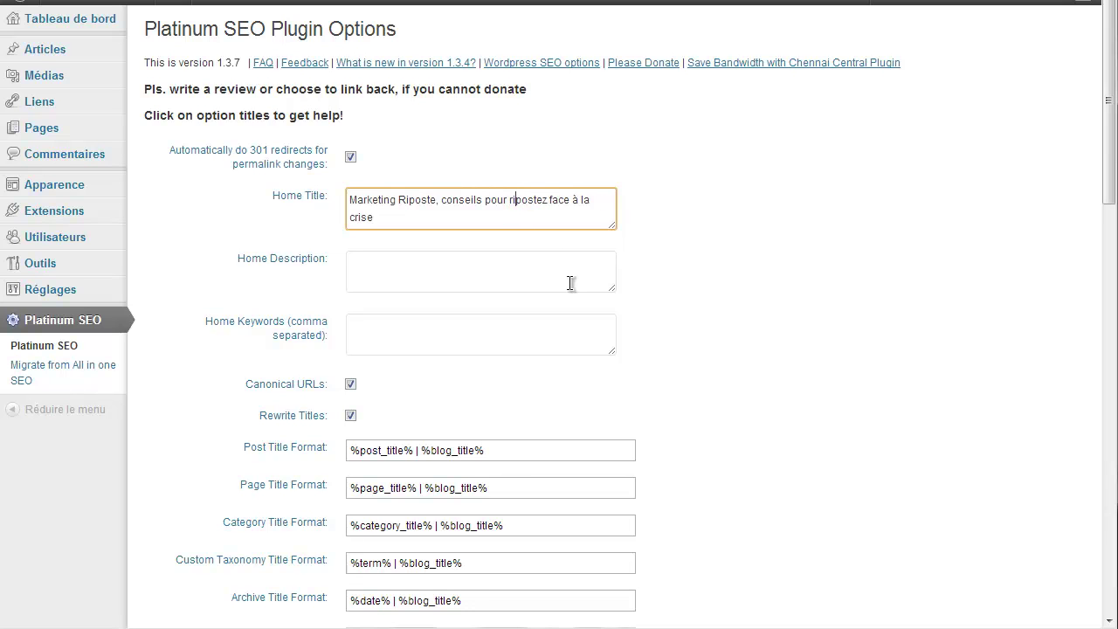
pyautogui.click(404, 211)
pyautogui.write('!')
# Add the prefix "[MR]" at the beginning of the home title
pyautogui.click(472, 267)
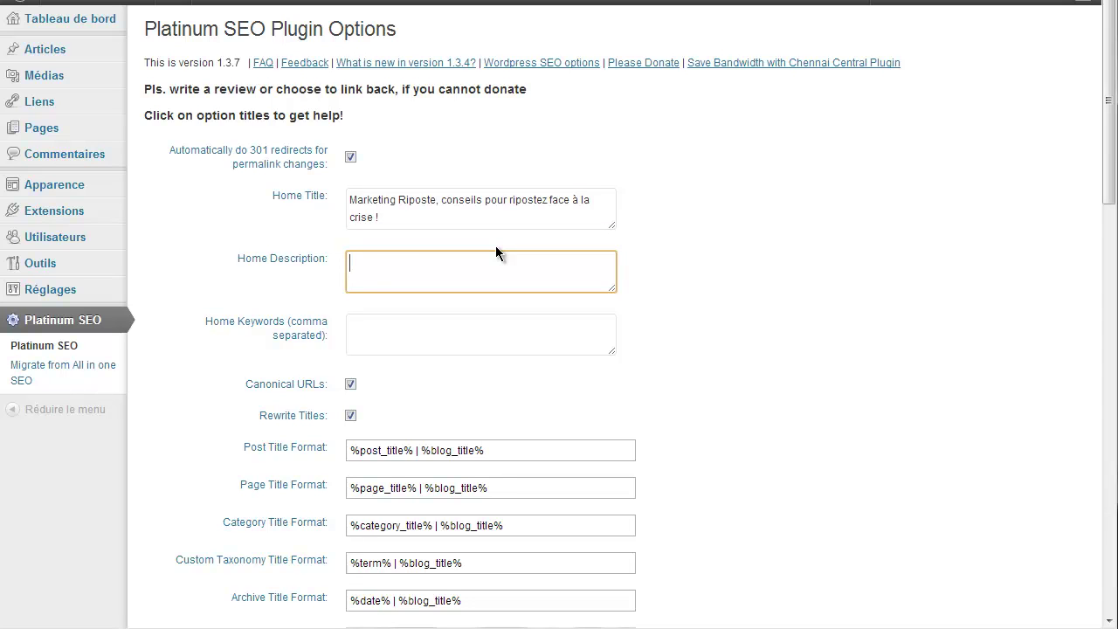
pyautogui.click(353, 199)
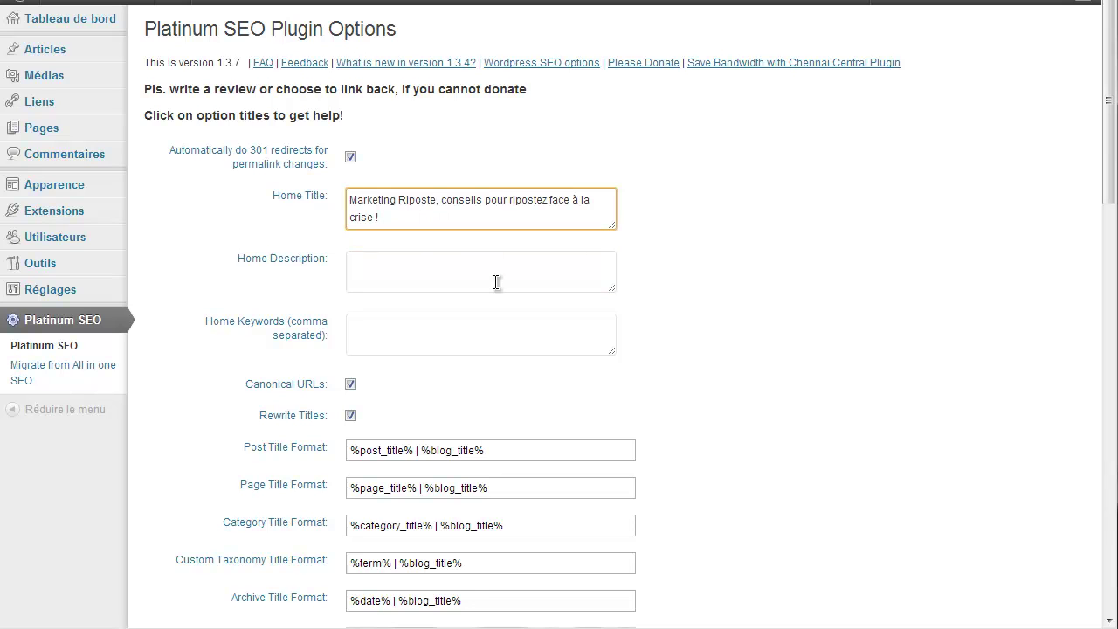
pyautogui.write('MR')
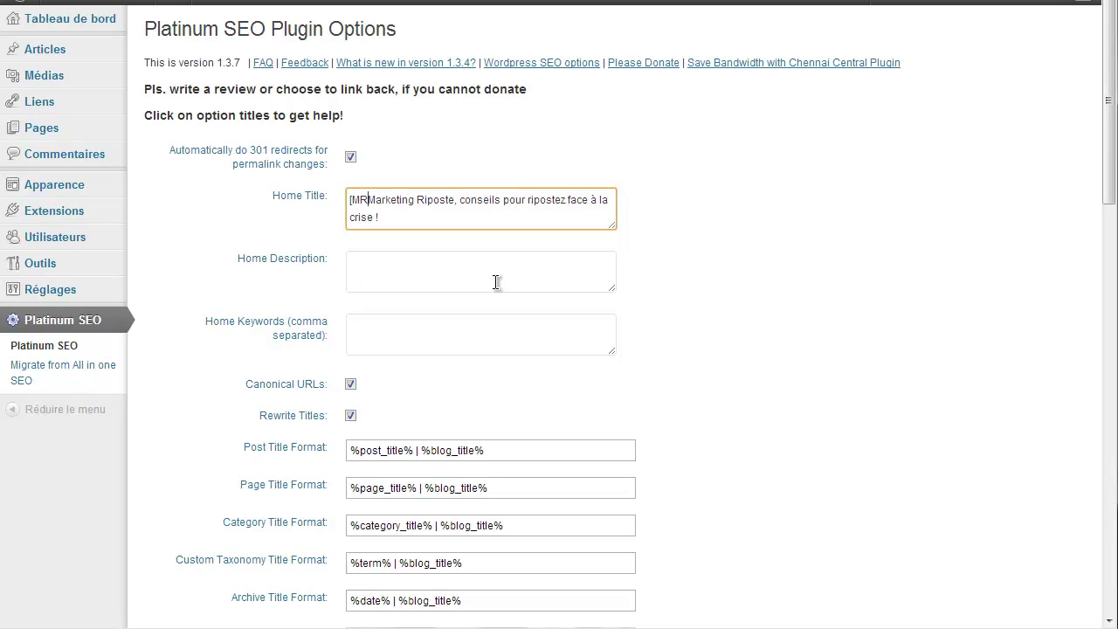
pyautogui.write(']')
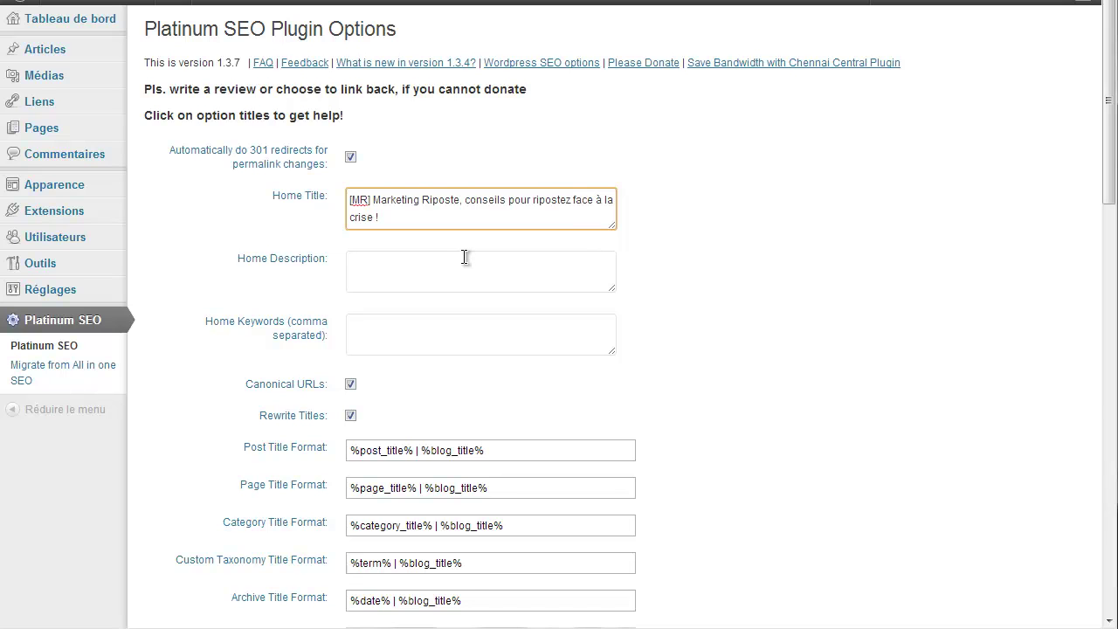
# Paste the home description "Venez vite me retrouver sur mon blog pour discuter des meilleurs opportunités face à la crise ! Épargner, Économiser ou gagner plus d'argent !"
pyautogui.click(402, 276)
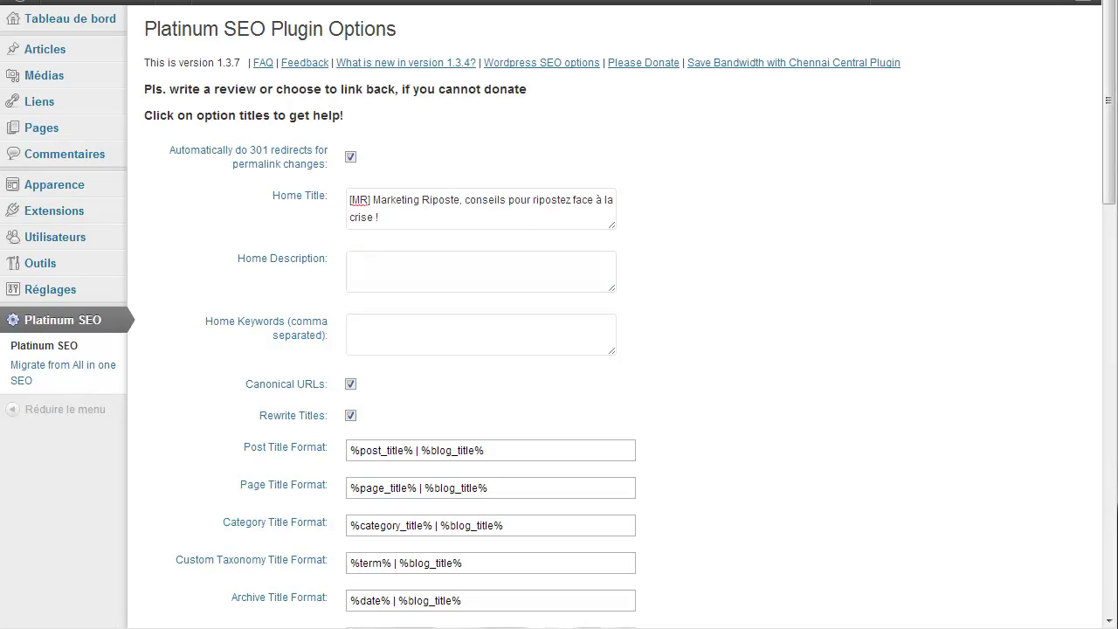
pyautogui.hotkey('ctrl', 'v')
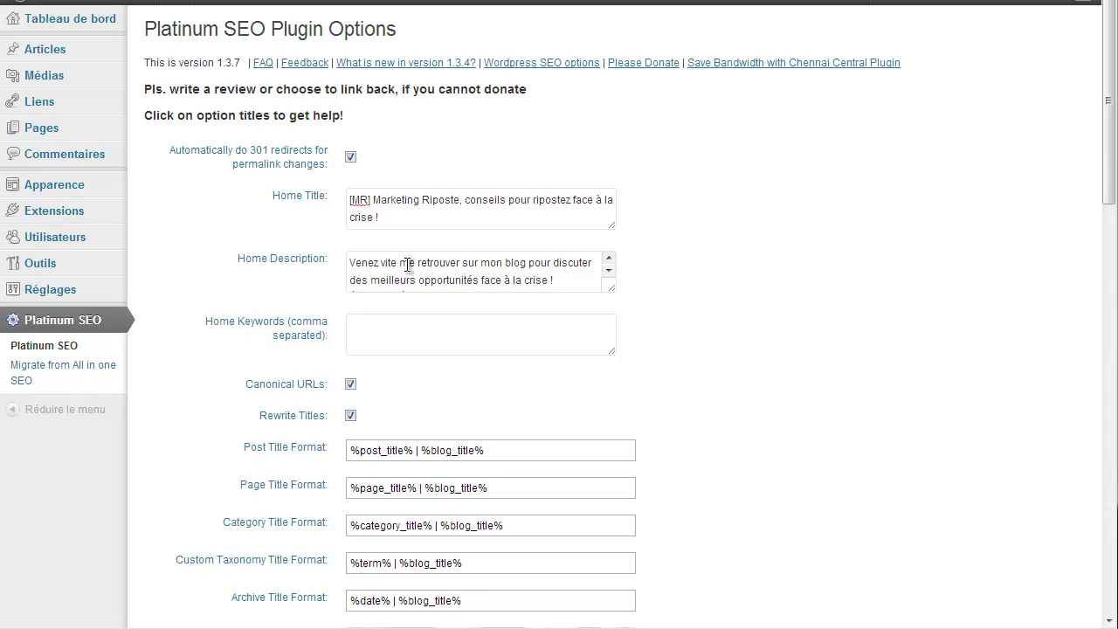
pyautogui.click(608, 274)
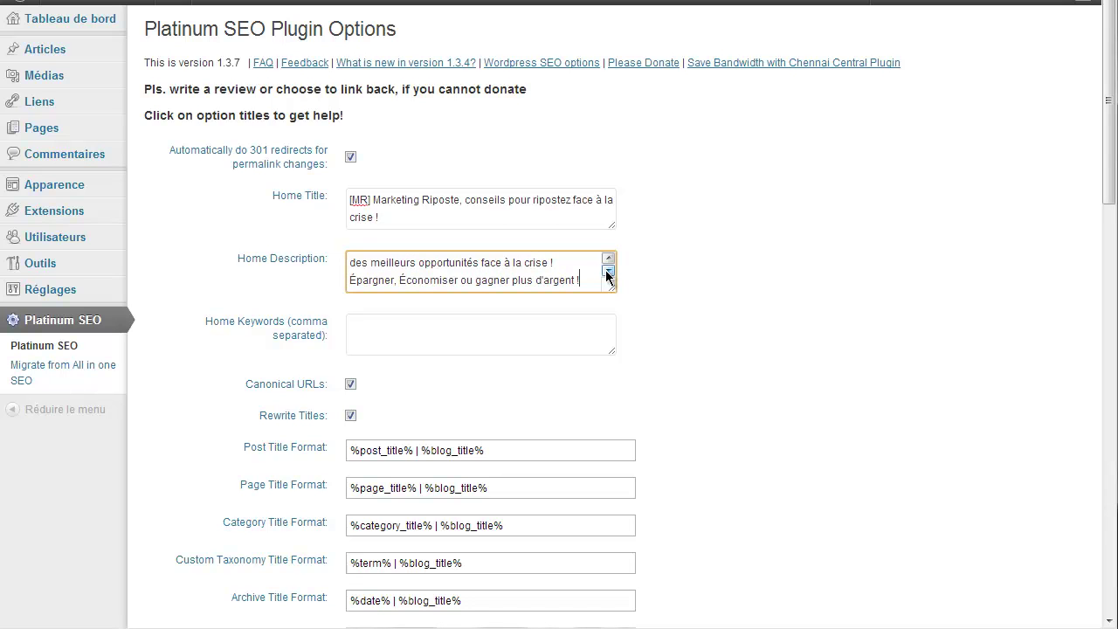
# Enter the home keywords "réponse face crise, épargner plus, économiser sur ses dépenses, gérer son budget, gagner plus d'argent"
pyautogui.click(540, 340)
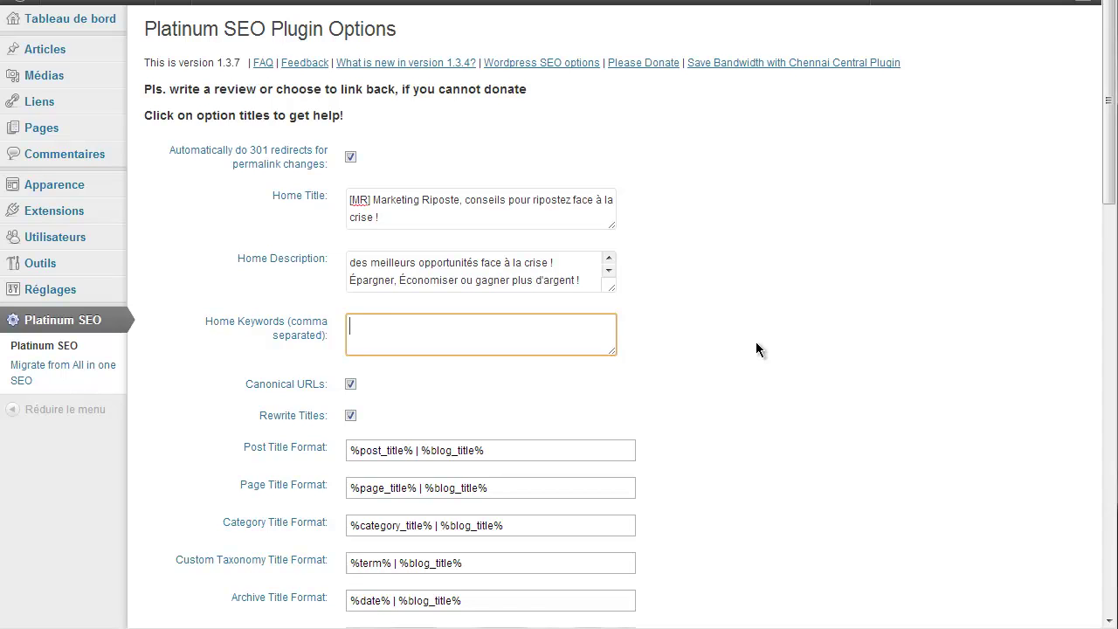
pyautogui.write('réponse face crise,')
pyautogui.write('épargne')
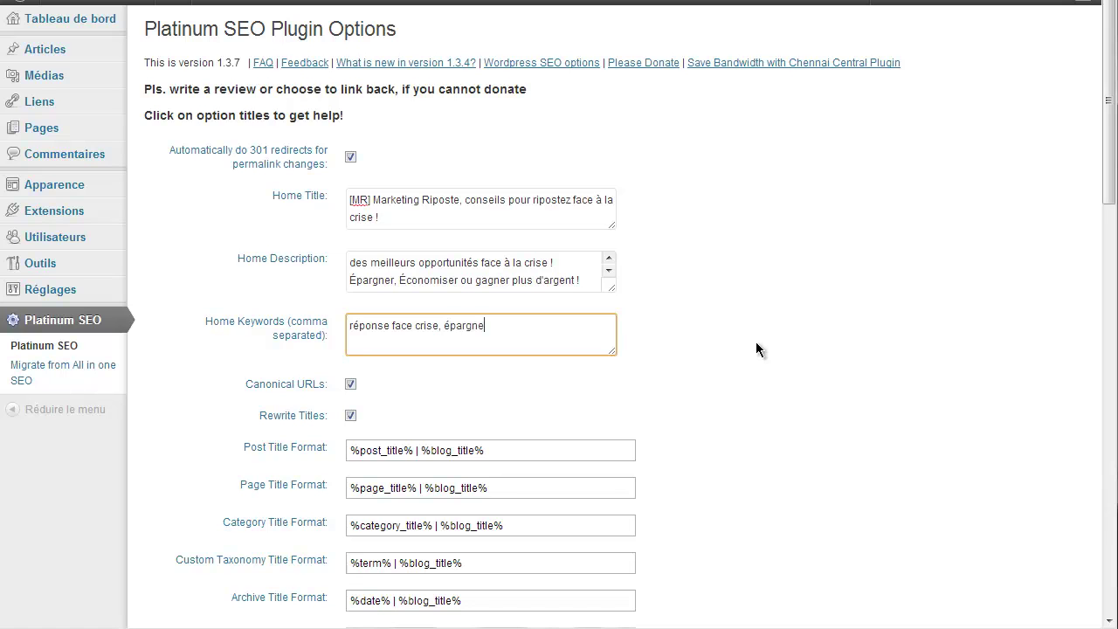
pyautogui.write('r plus, économiser sur ses dépe')
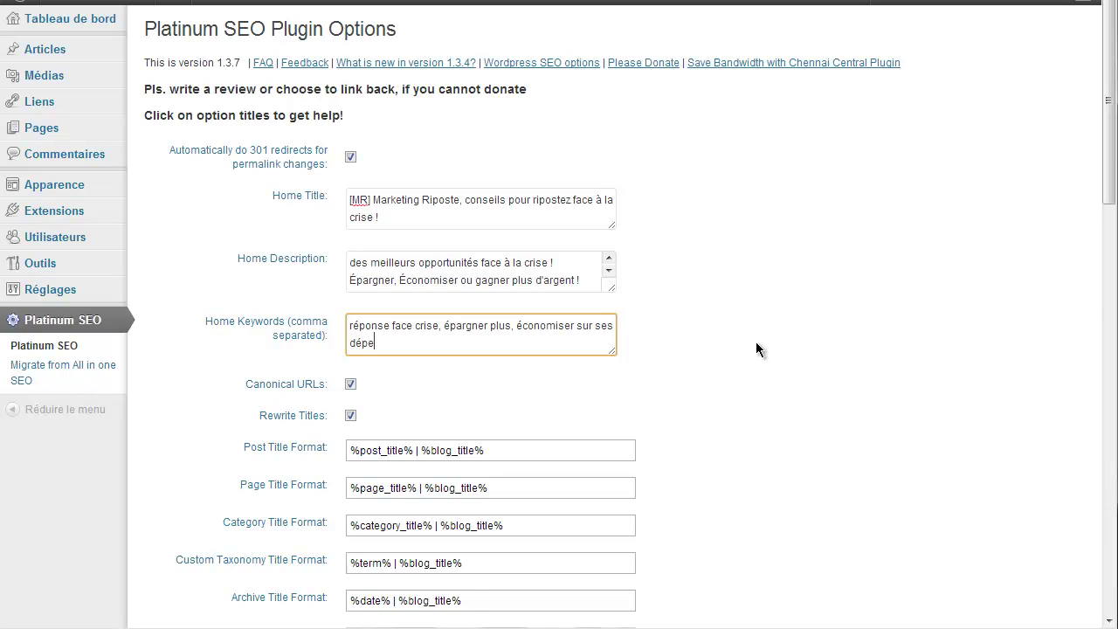
pyautogui.write('nses, gérer son budget, gag')
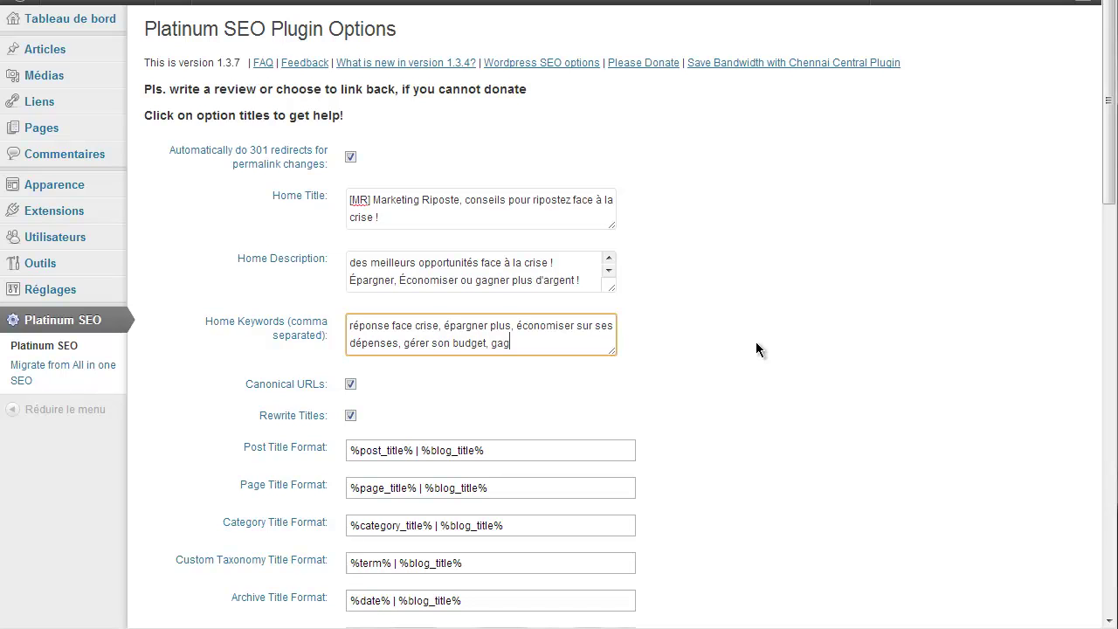
pyautogui.write("ner plus d'argent")
pyautogui.click(661, 394)
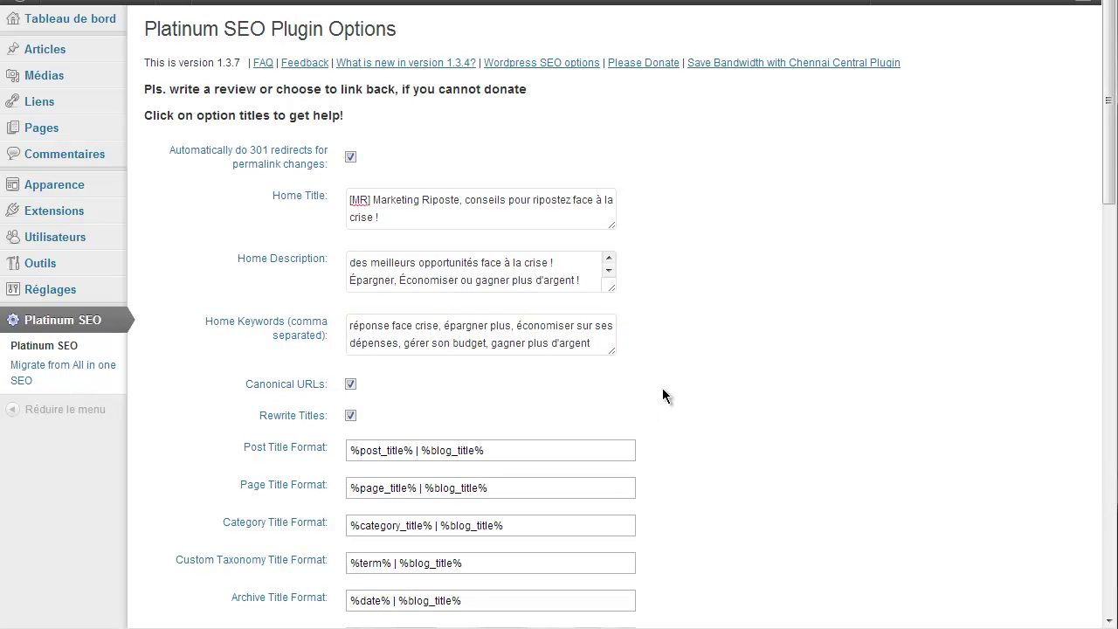
pyautogui.click(609, 353)
pyautogui.click(740, 396)
# Remove the separator and %blog_title% from the post title format, leaving only %post_title%
pyautogui.scroll(-1, 740, 396)
pyautogui.scroll(-2, 740, 396)
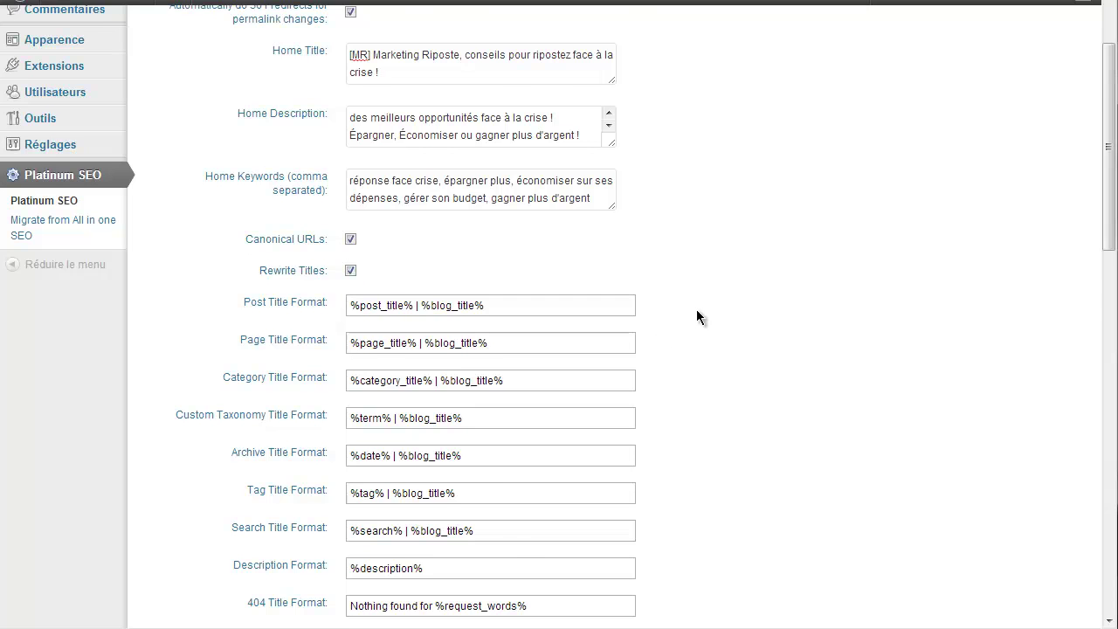
pyautogui.scroll(-4, 696, 316)
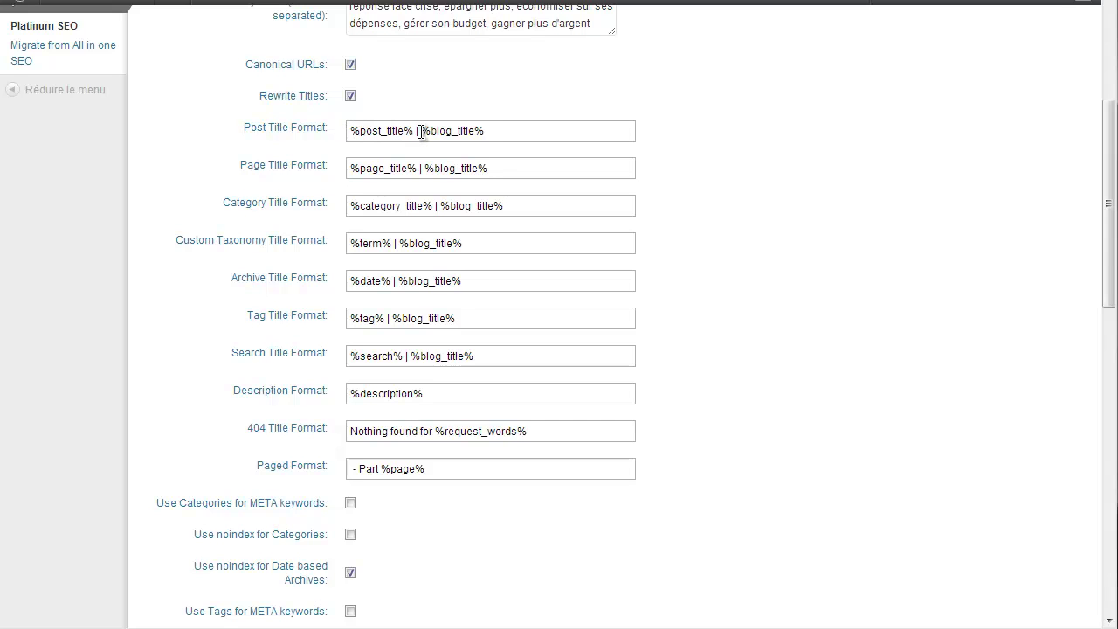
pyautogui.moveTo(421, 131); pyautogui.dragTo(483, 132)
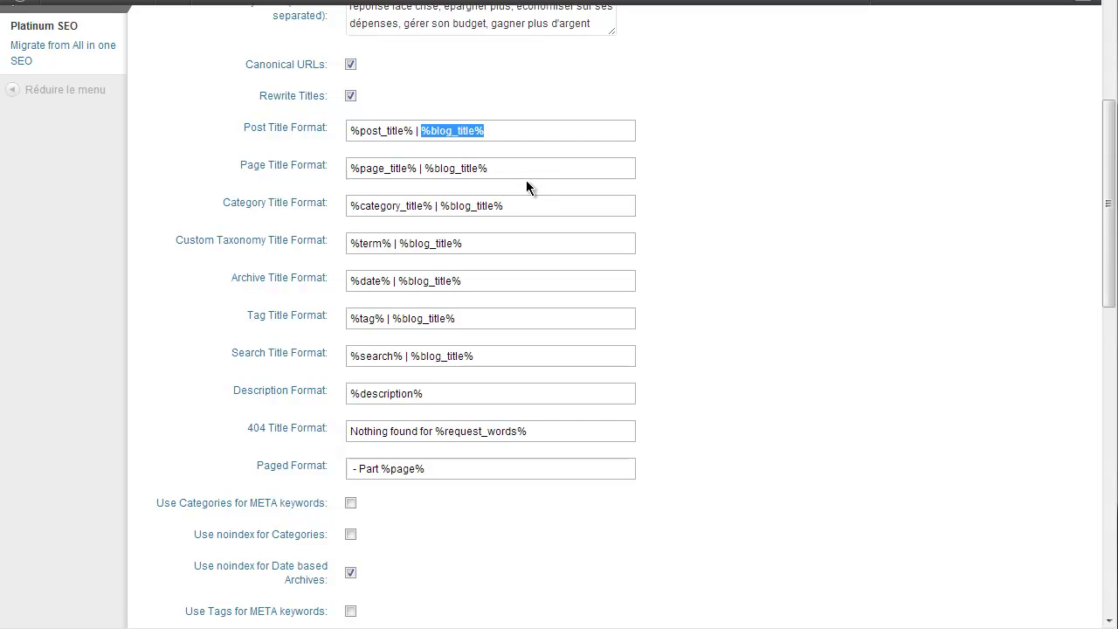
pyautogui.press('BackSpace')
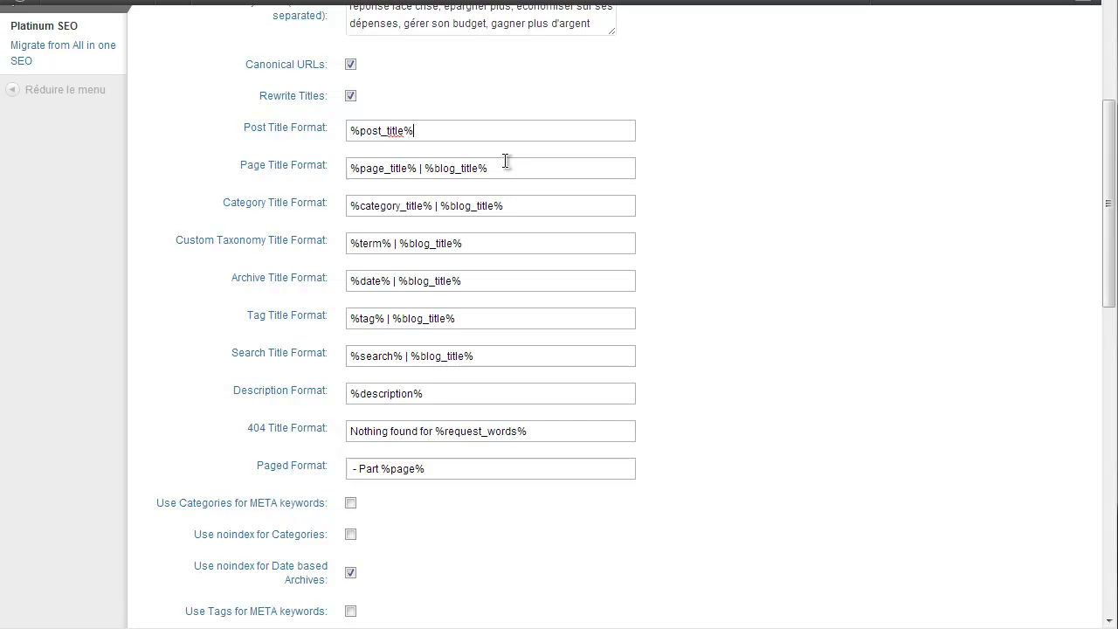
pyautogui.click(506, 161)
pyautogui.moveTo(472, 289); pyautogui.dragTo(353, 290)
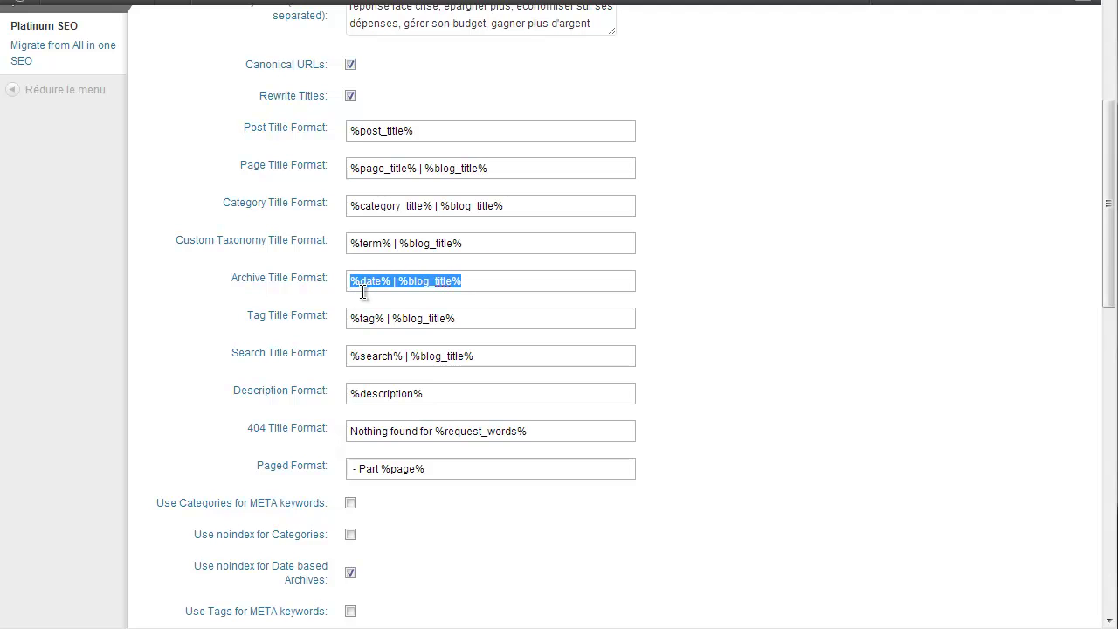
pyautogui.click(483, 323)
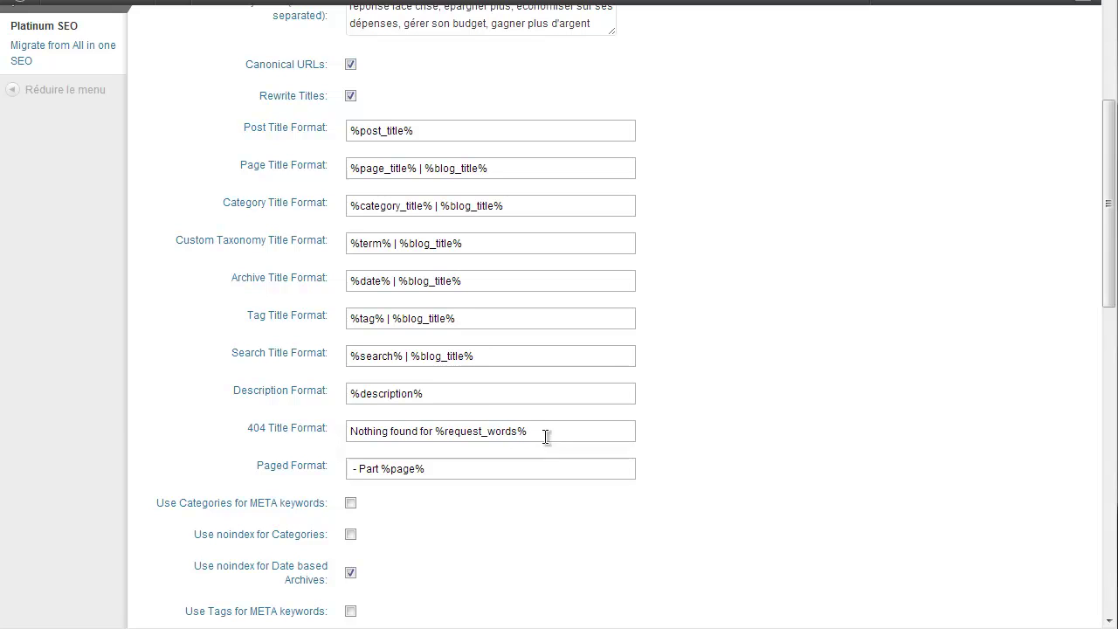
# Translate the 404 title format into French as "Pas de résultats pour %request_words%"
pyautogui.moveTo(352, 431); pyautogui.dragTo(435, 431)
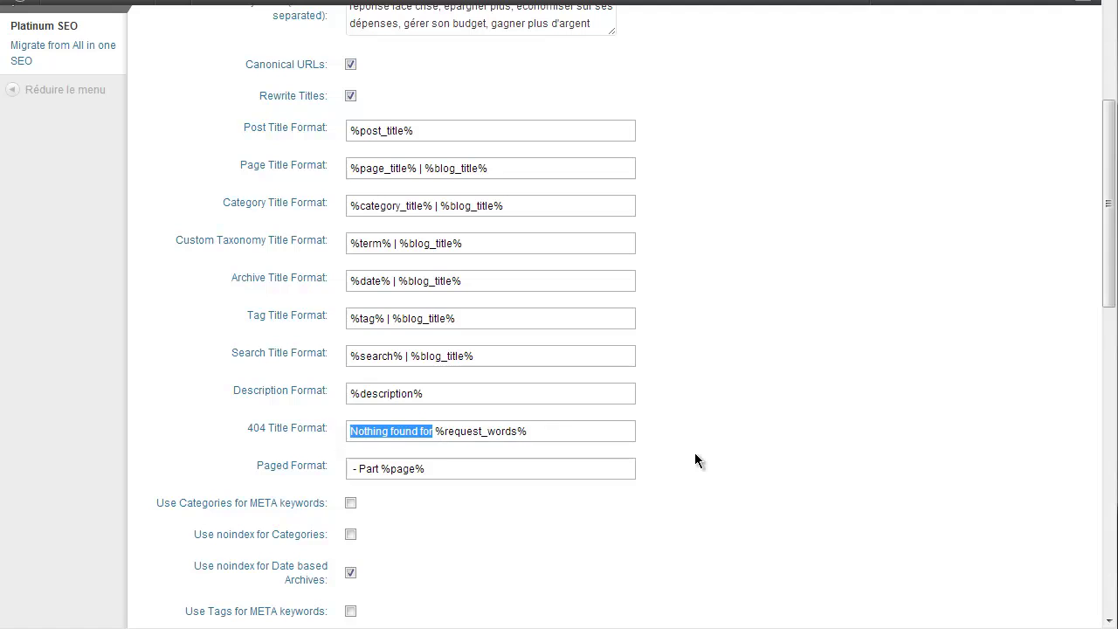
pyautogui.write('Pas de ré')
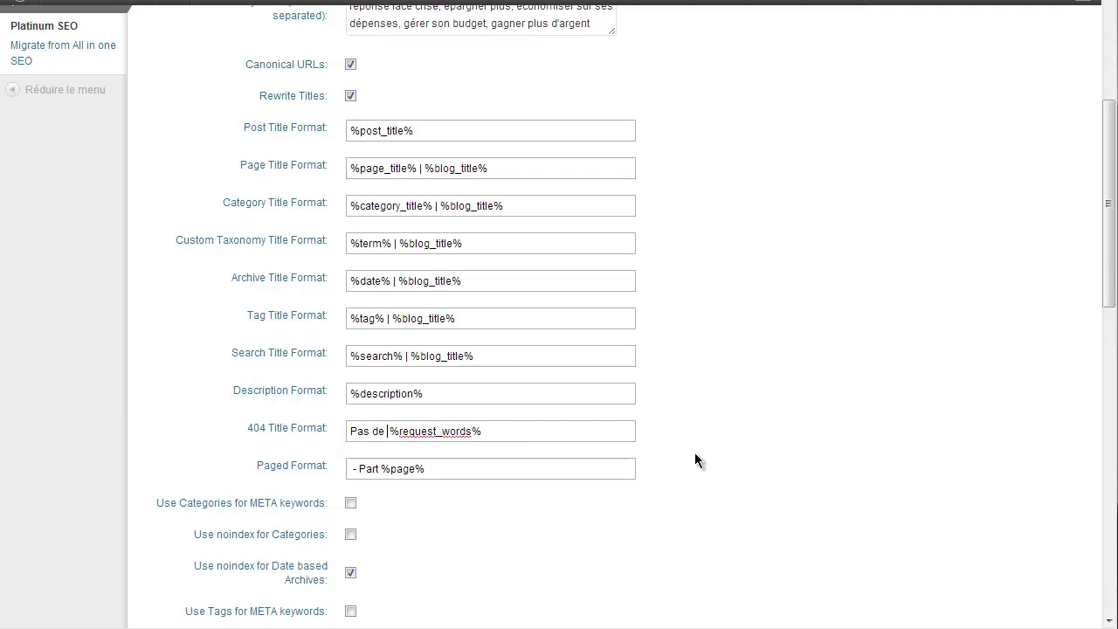
pyautogui.write('sultats pour')
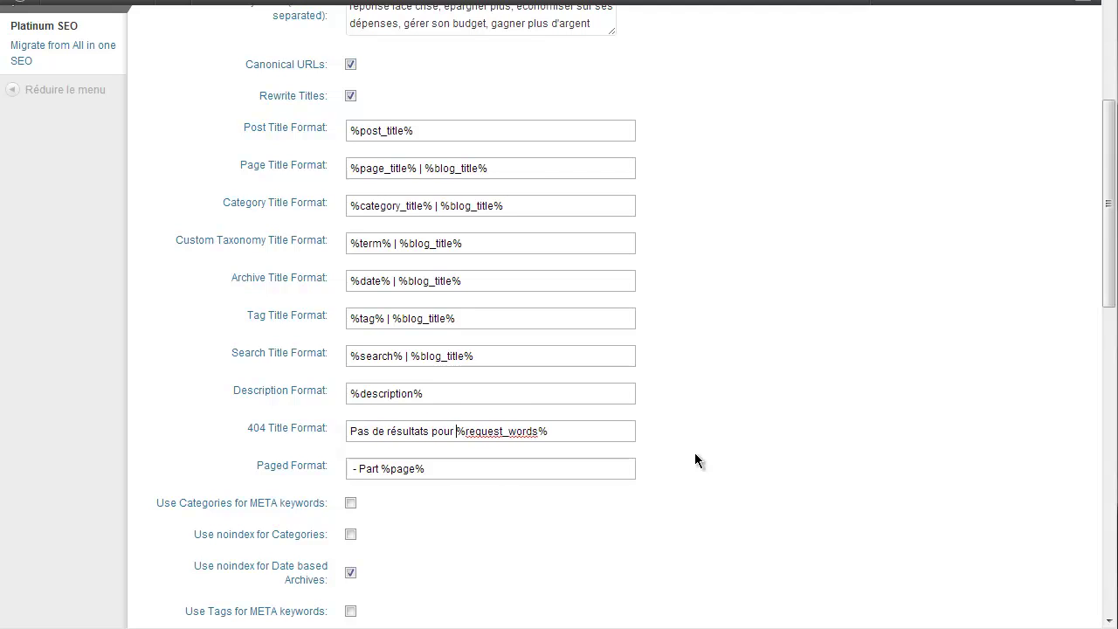
# Enable the use of categories for META keywords
pyautogui.scroll(-1, 695, 453)
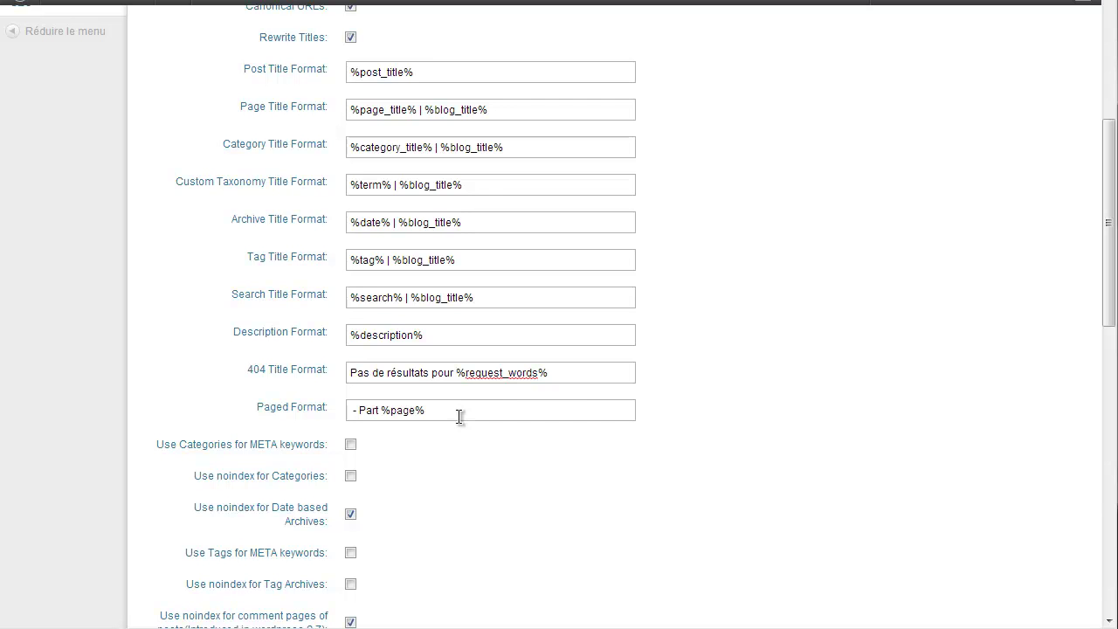
pyautogui.scroll(-3, 551, 499)
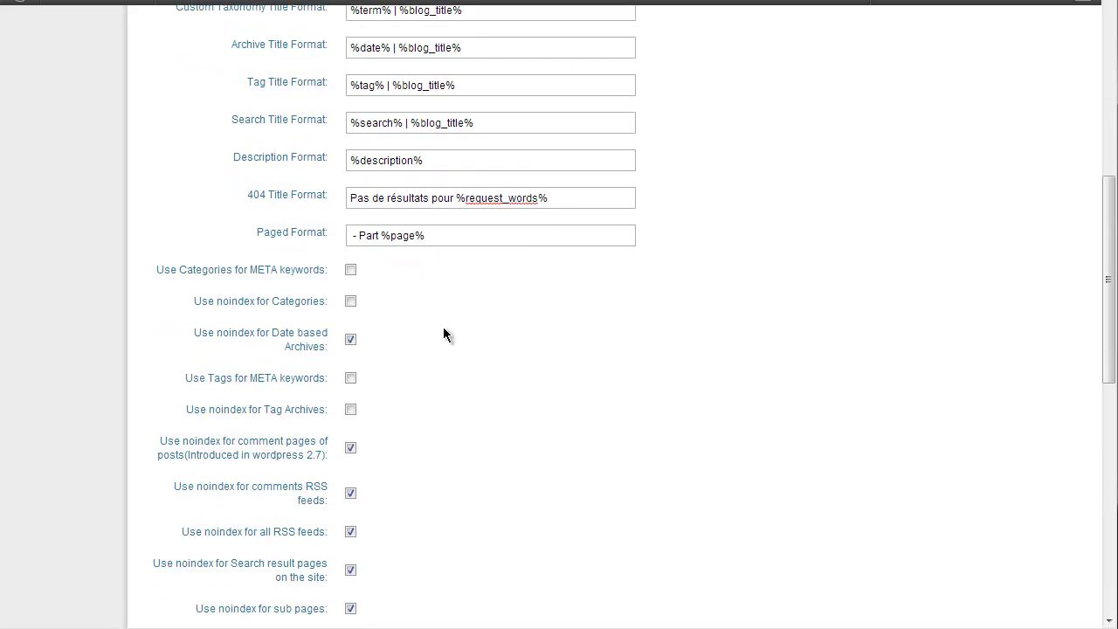
pyautogui.click(350, 270)
# Enable nofollow for category and archive listings on pages and posts, external links on the front page, and links to tag pages
pyautogui.scroll(-3, 360, 495)
pyautogui.scroll(-8, 402, 462)
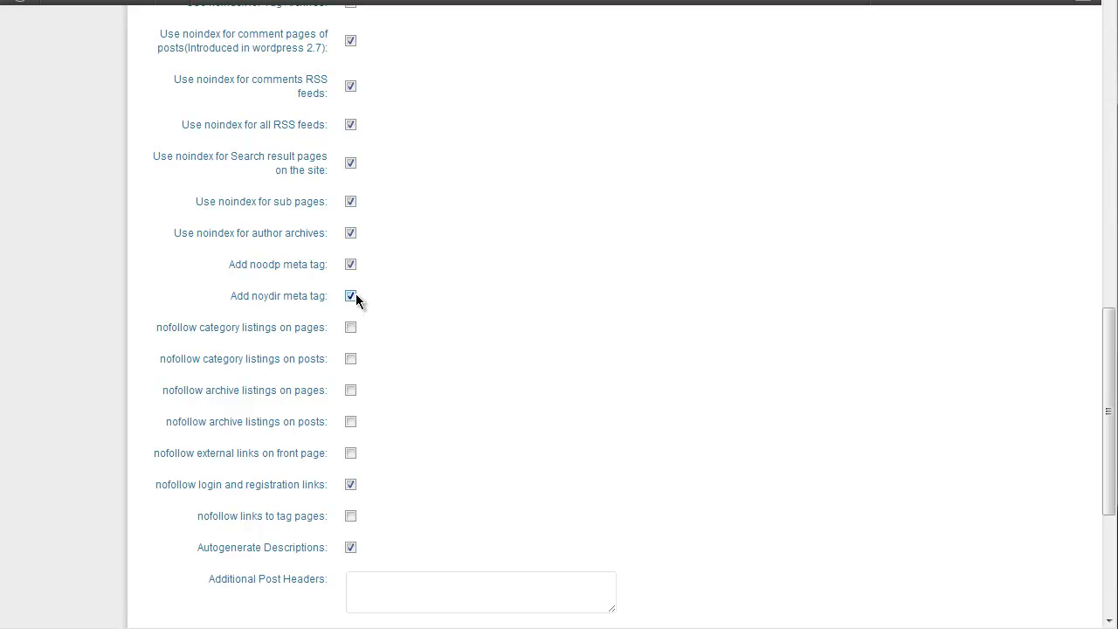
pyautogui.scroll(-2, 371, 310)
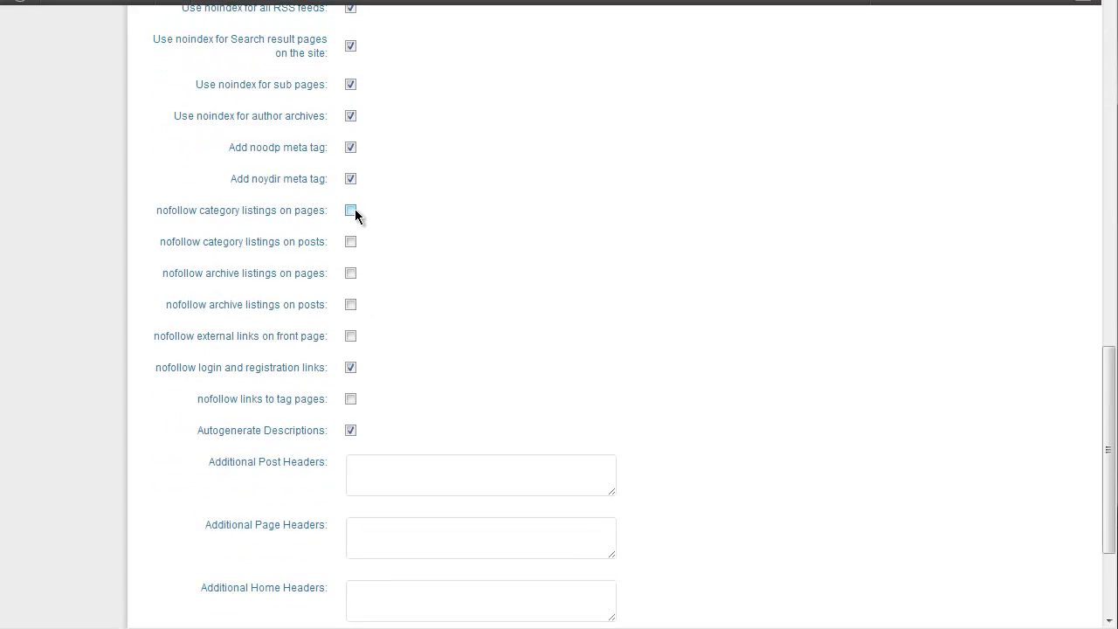
pyautogui.click(350, 211)
pyautogui.click(351, 242)
pyautogui.click(351, 274)
pyautogui.click(350, 304)
pyautogui.scroll(-1, 389, 333)
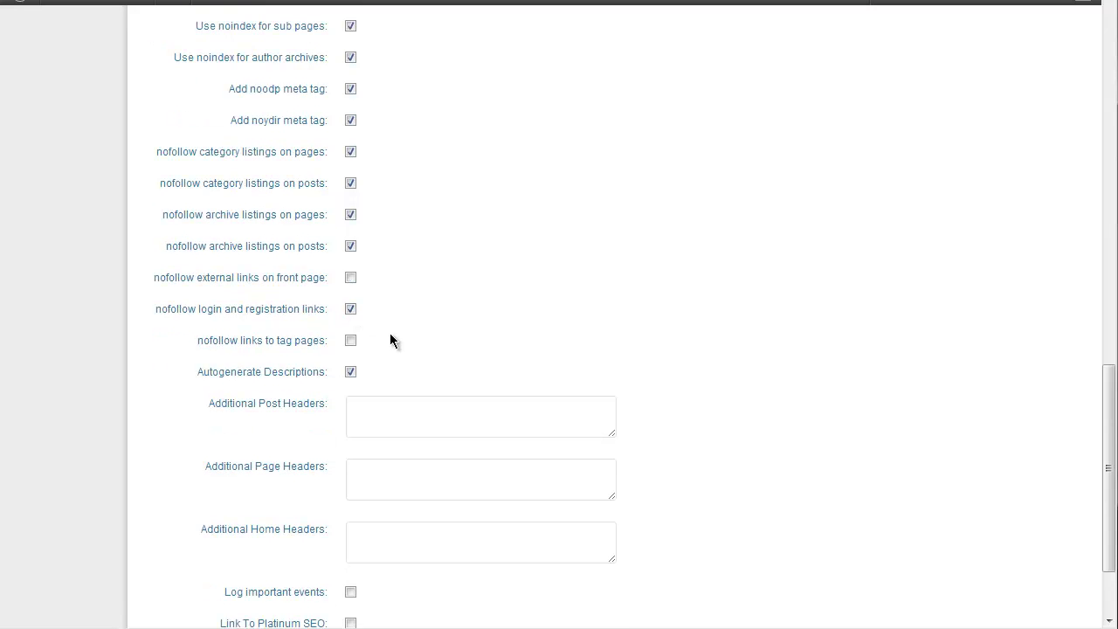
pyautogui.click(350, 277)
pyautogui.click(352, 340)
pyautogui.click(384, 420)
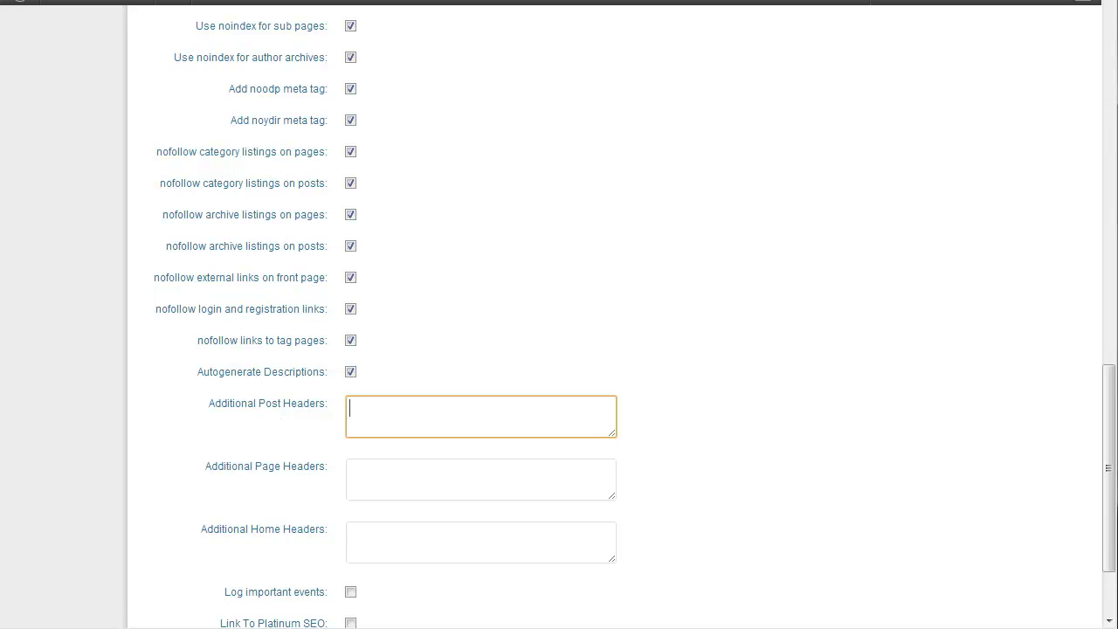
pyautogui.click(387, 413)
pyautogui.click(390, 467)
pyautogui.click(410, 532)
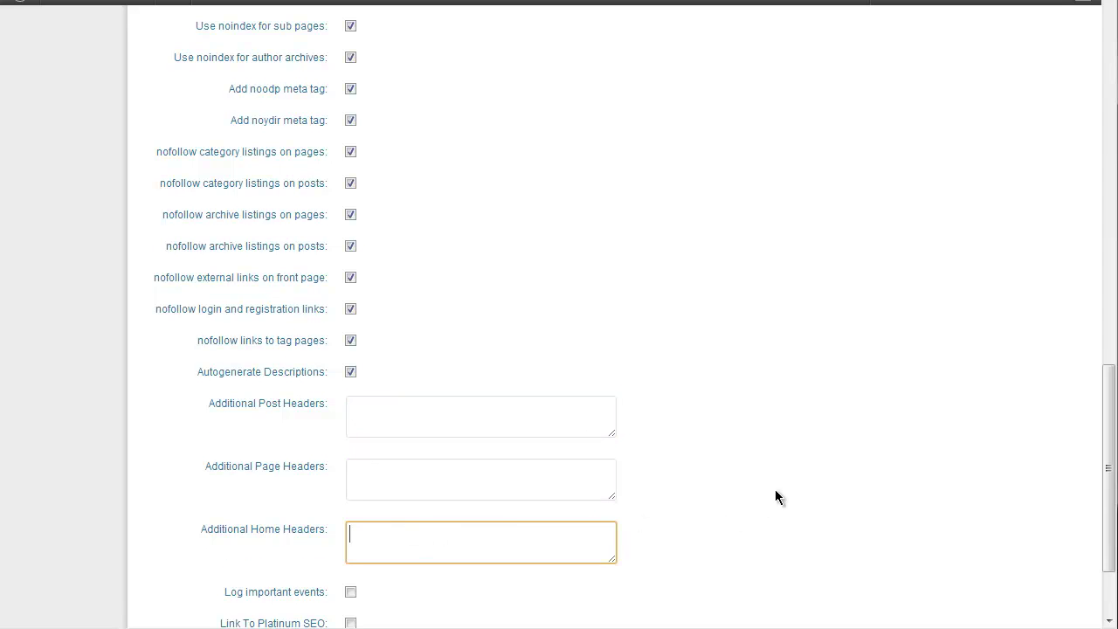
# Enable logging of important events and save the updated plugin options
pyautogui.scroll(-3, 774, 490)
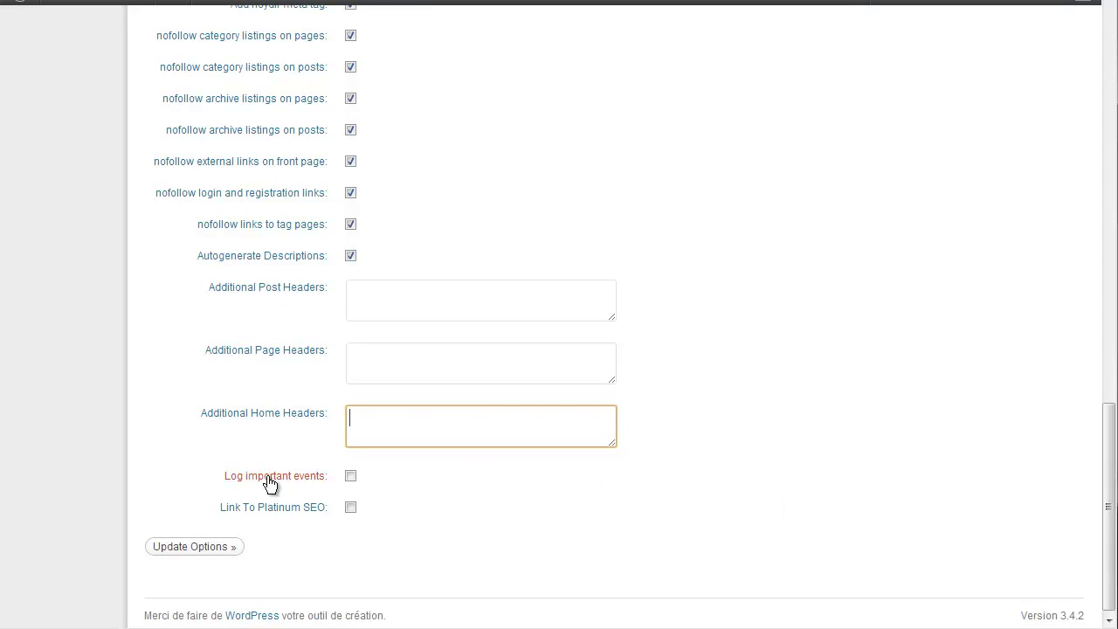
pyautogui.click(350, 476)
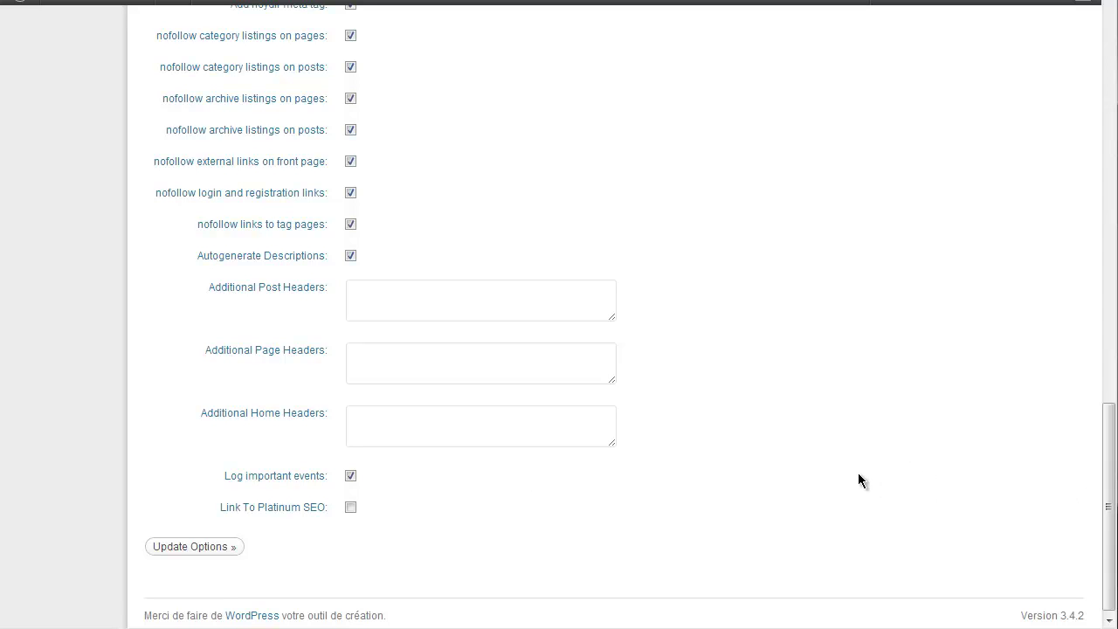
pyautogui.moveTo(1109, 534); pyautogui.dragTo(1110, 173)
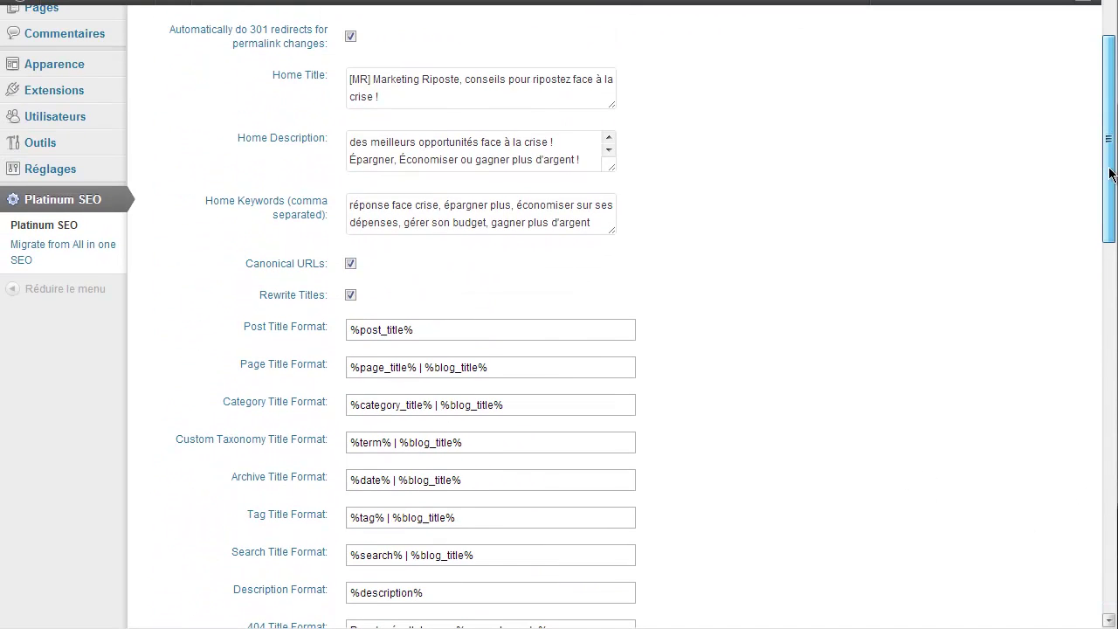
pyautogui.scroll(3, 882, 301)
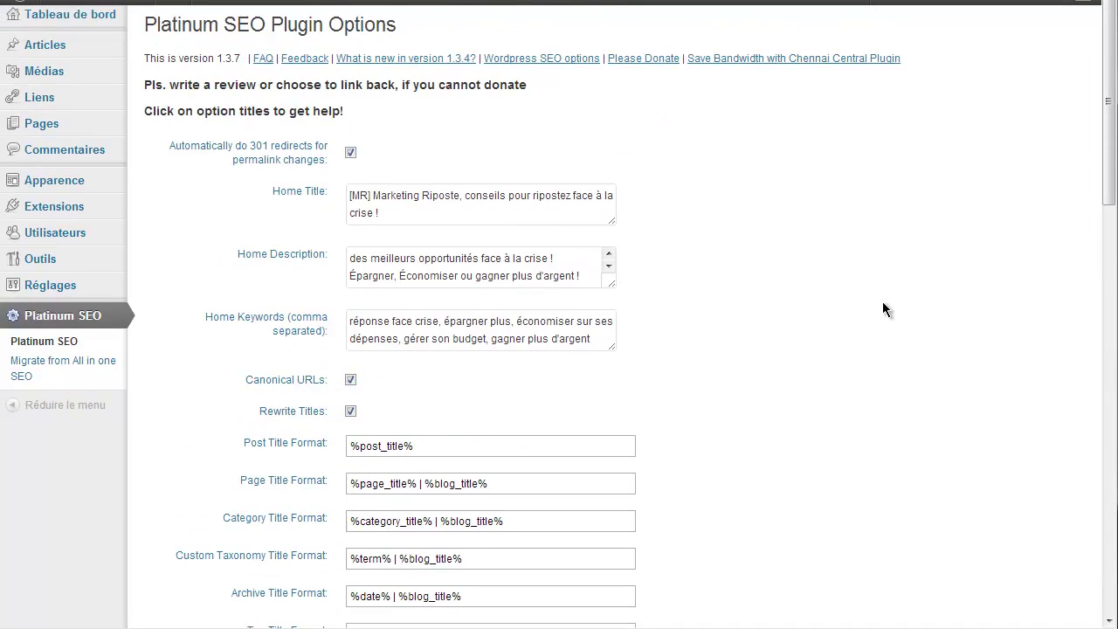
pyautogui.scroll(-10, 718, 380)
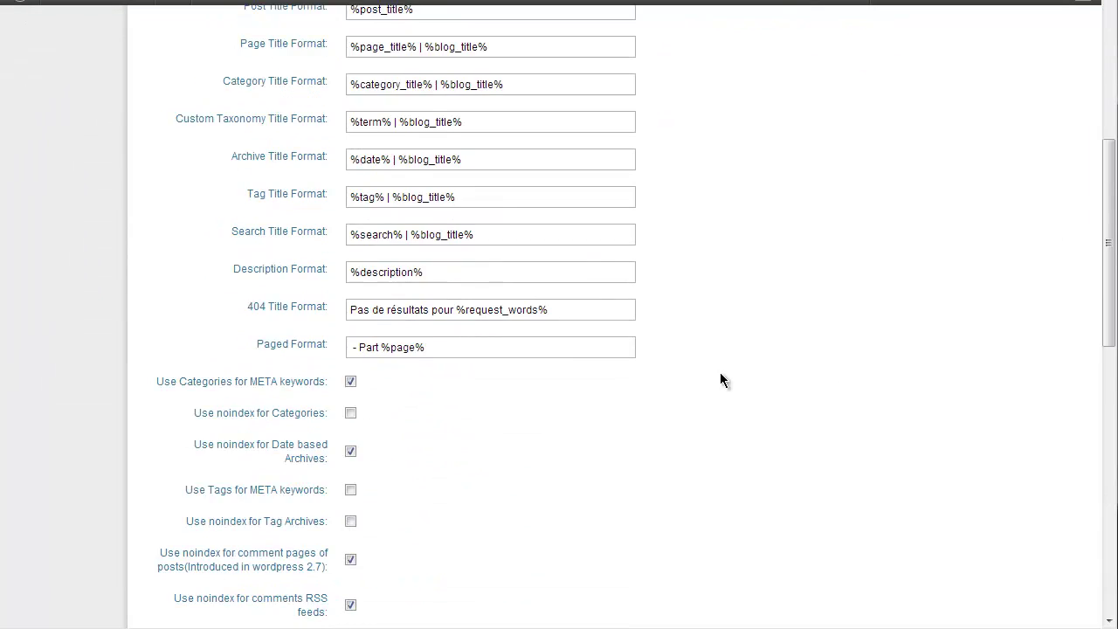
pyautogui.scroll(-5, 720, 379)
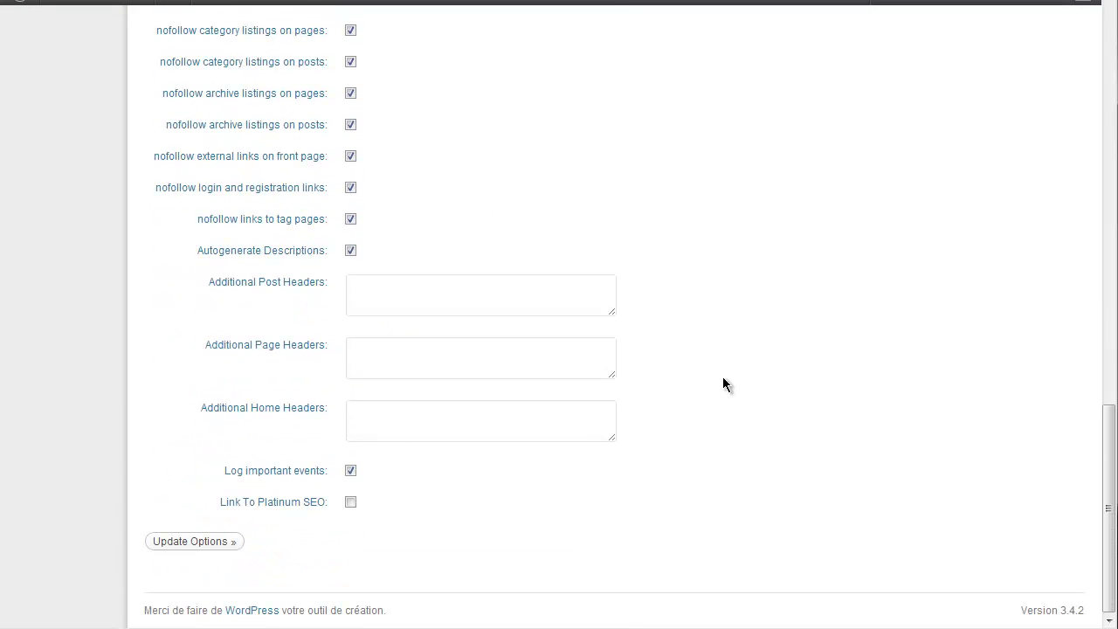
pyautogui.click(189, 544)
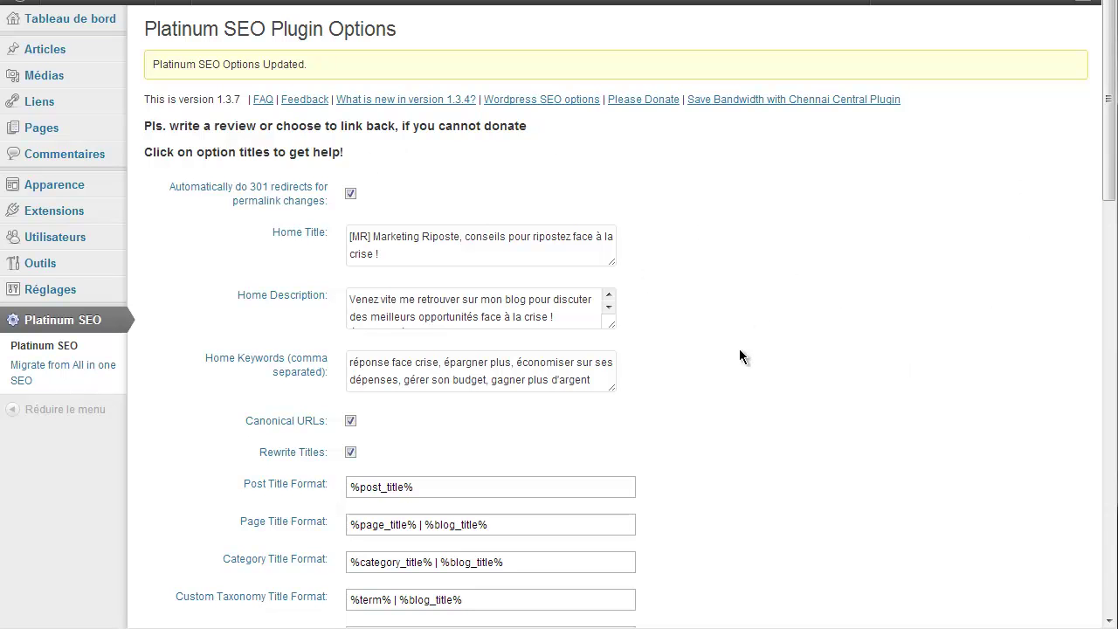
pyautogui.moveTo(1106, 101); pyautogui.dragTo(1063, 538)
pyautogui.click(195, 539)
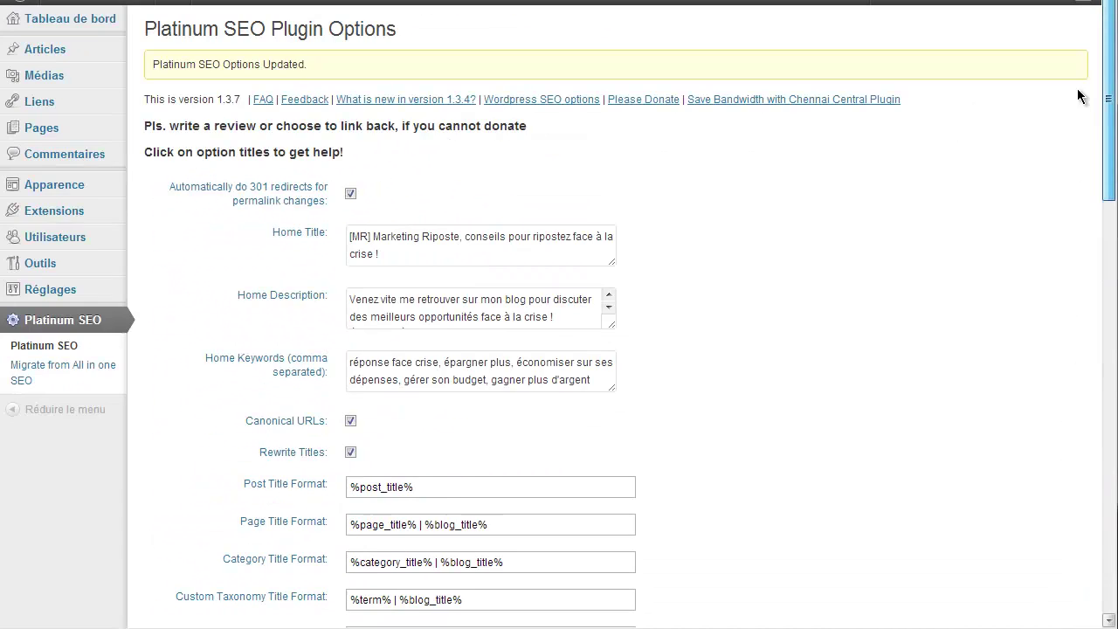